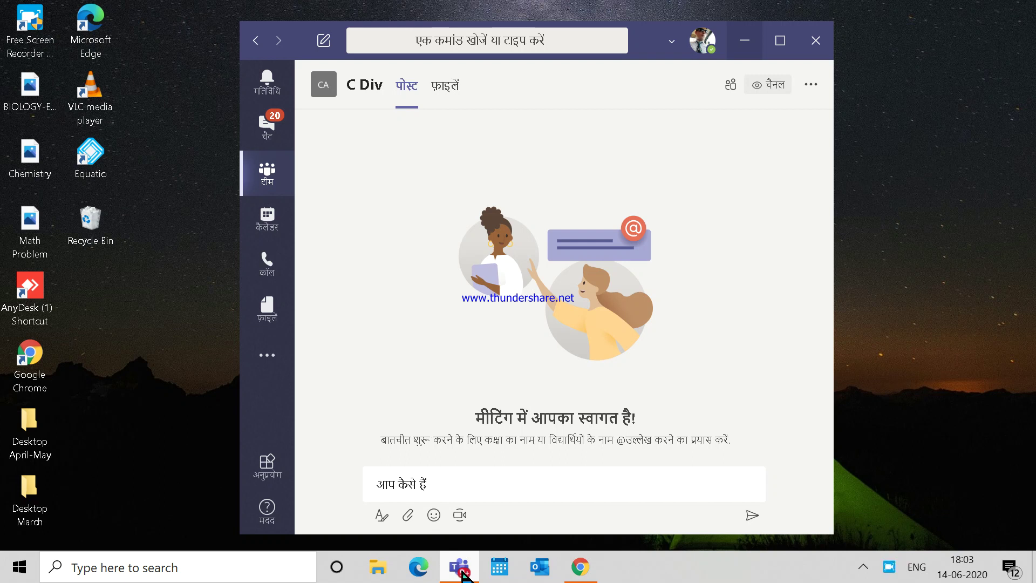
pyautogui.click(450, 488)
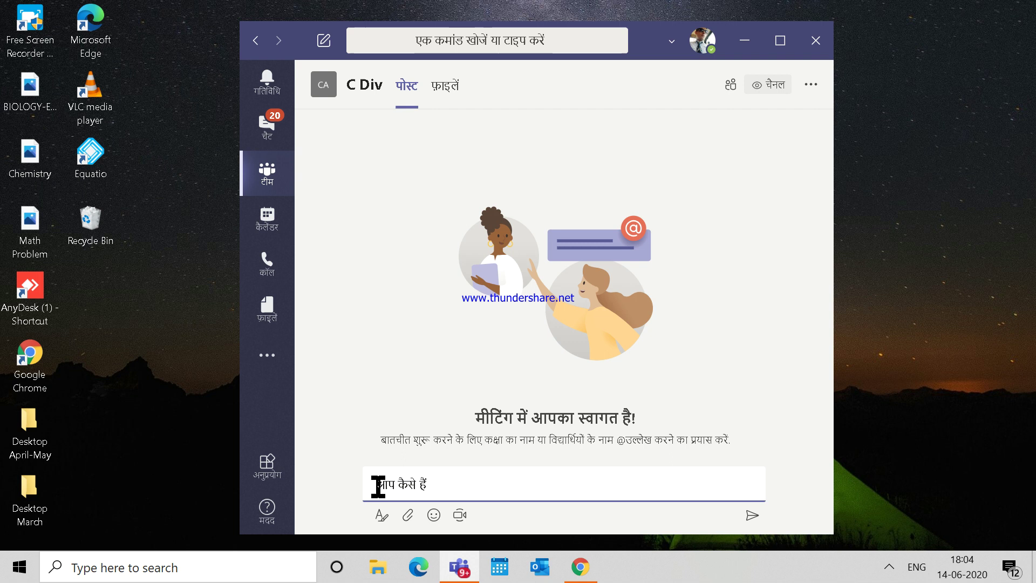
pyautogui.moveTo(378, 486); pyautogui.dragTo(436, 485)
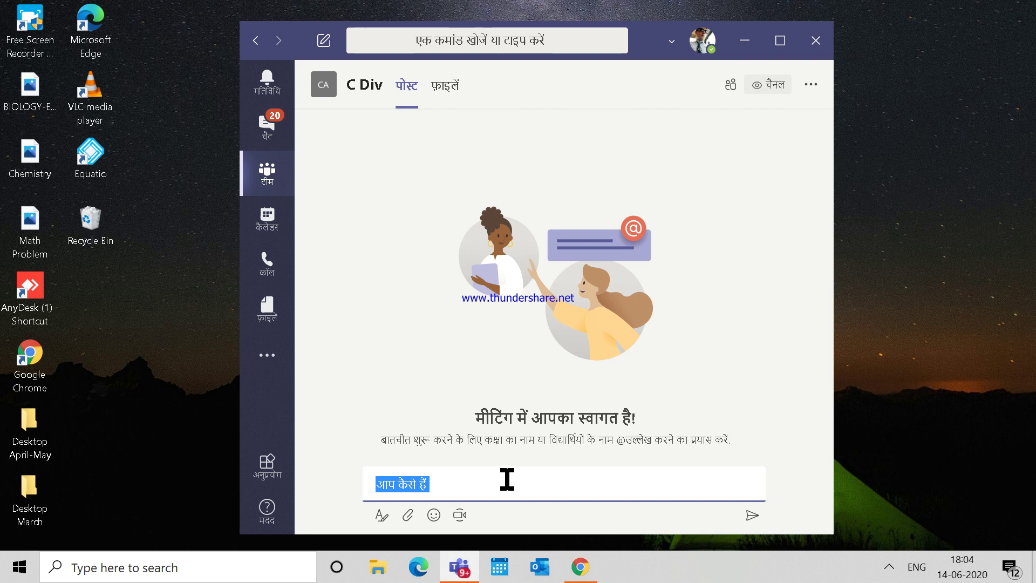
# - Open Windows Settings and go to the Language page under Time & Language
pyautogui.click(200, 564)
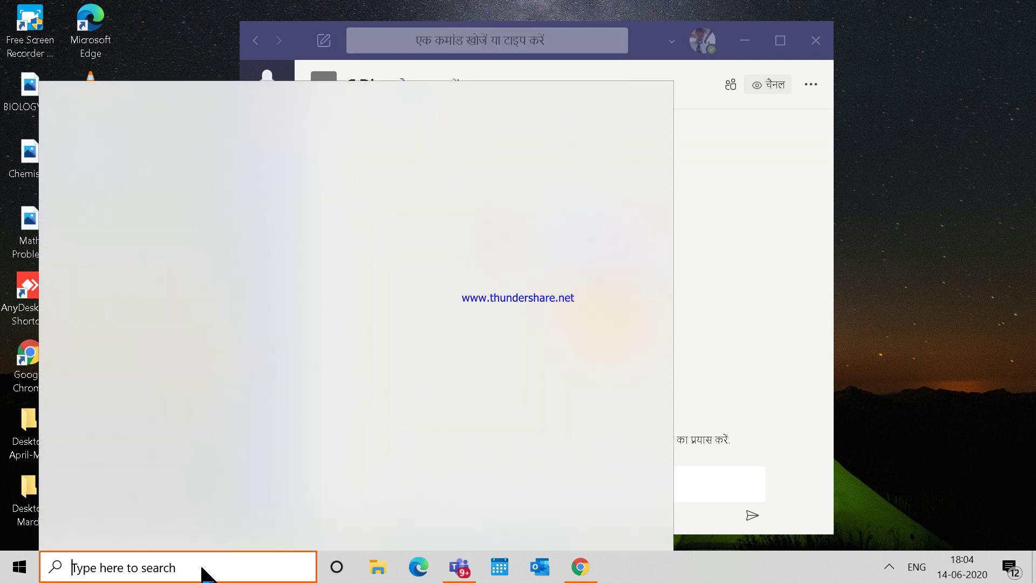
pyautogui.write('set')
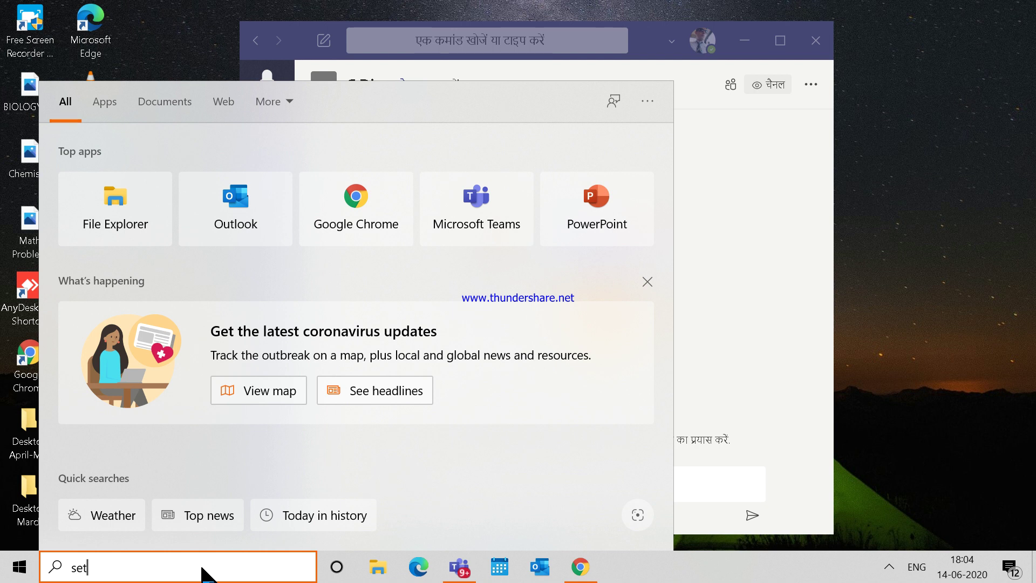
pyautogui.write('tin')
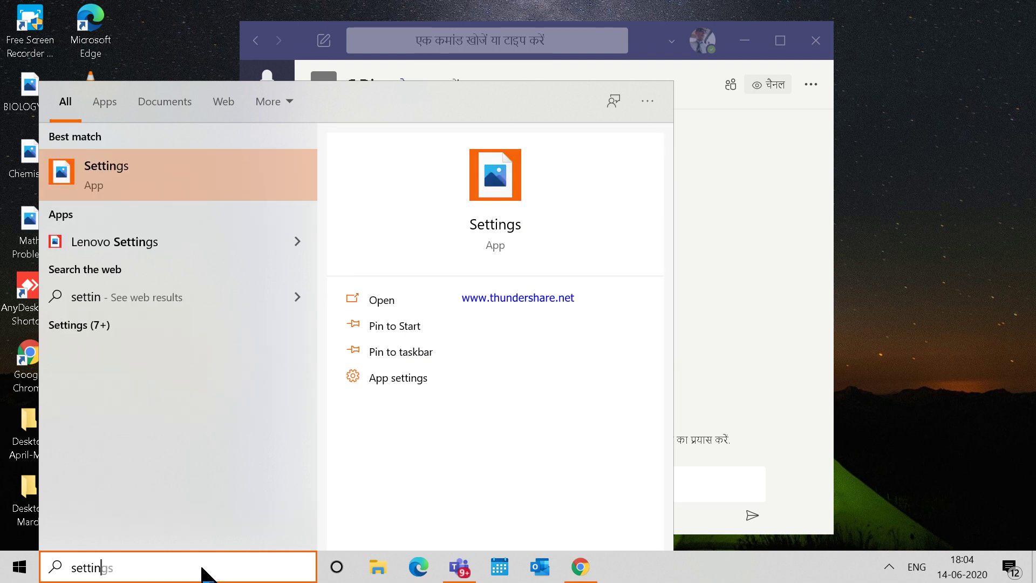
pyautogui.click(162, 185)
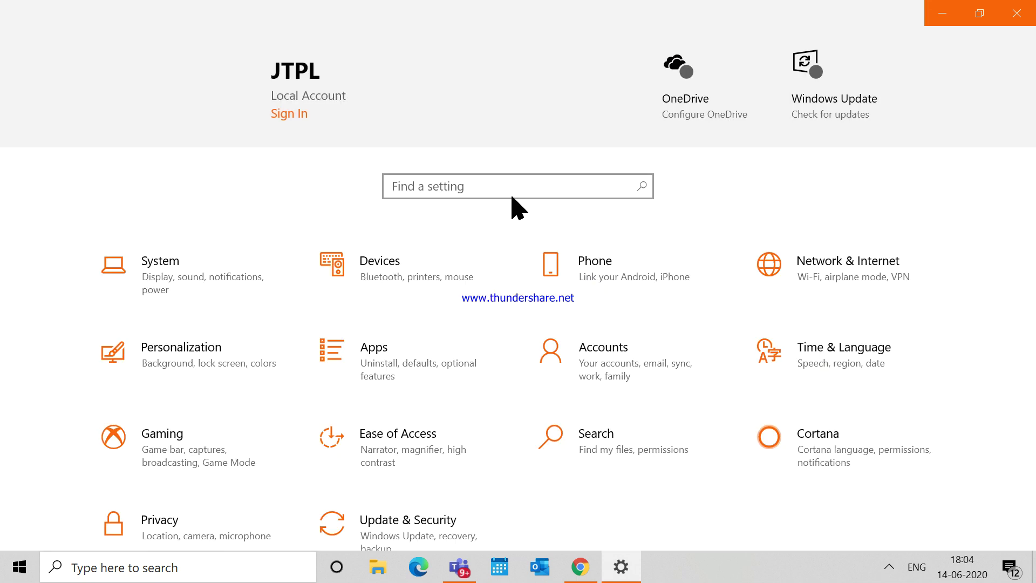
pyautogui.click(819, 365)
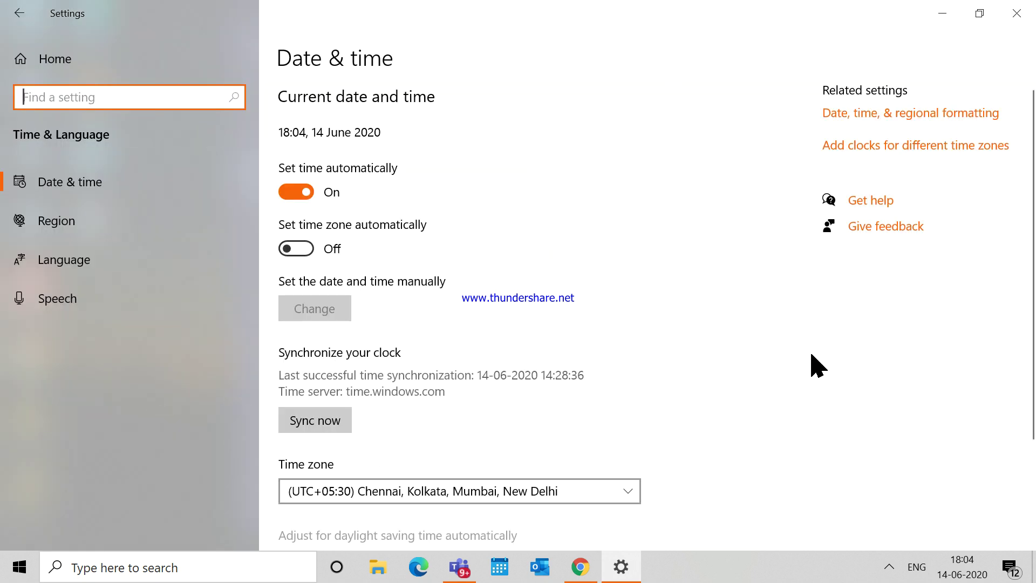
pyautogui.click(76, 264)
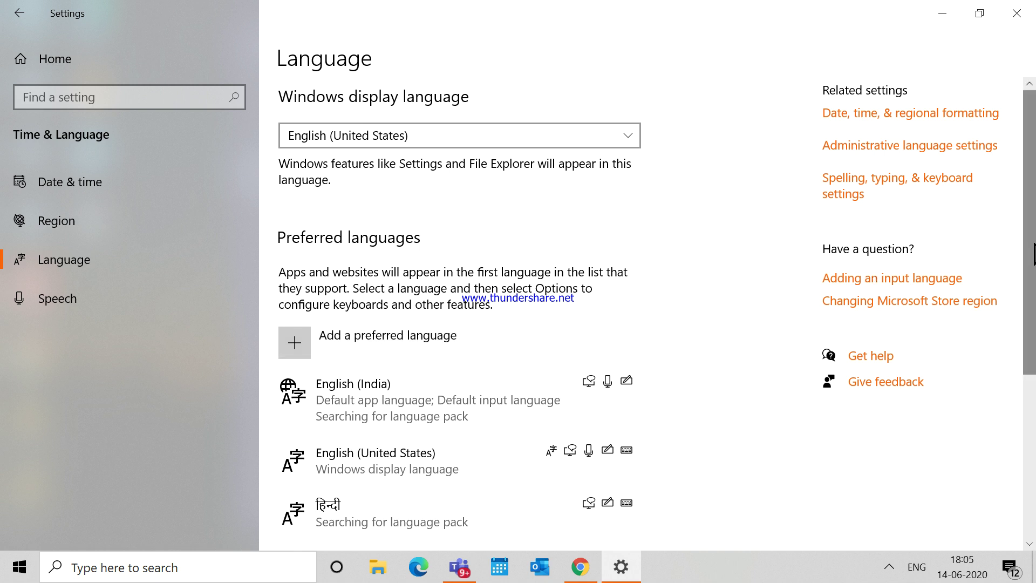
# - Open the language options for Hindi from the preferred languages
pyautogui.scroll(-1, 1031, 270)
pyautogui.moveTo(1032, 270); pyautogui.dragTo(1033, 370)
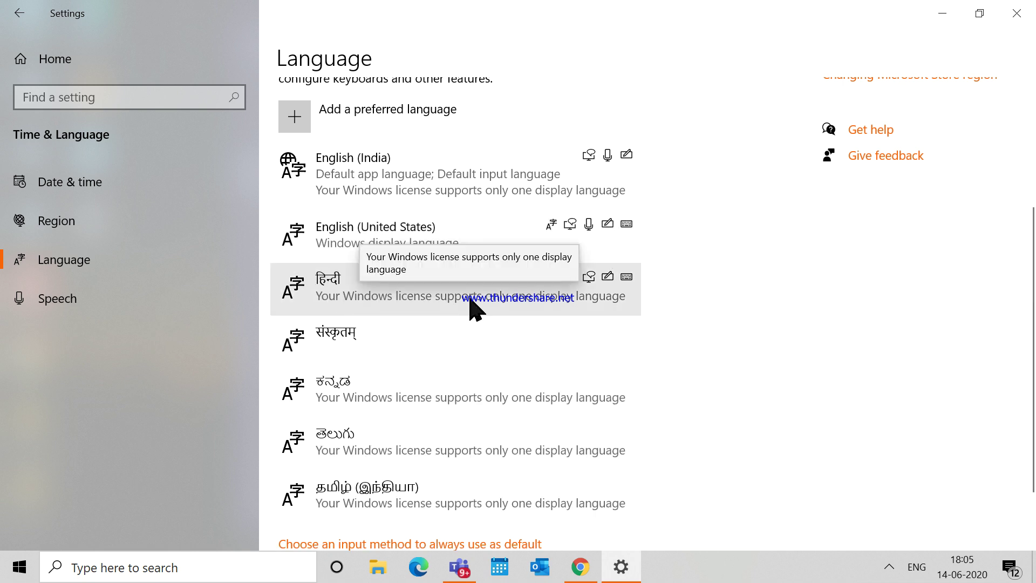
pyautogui.click(434, 298)
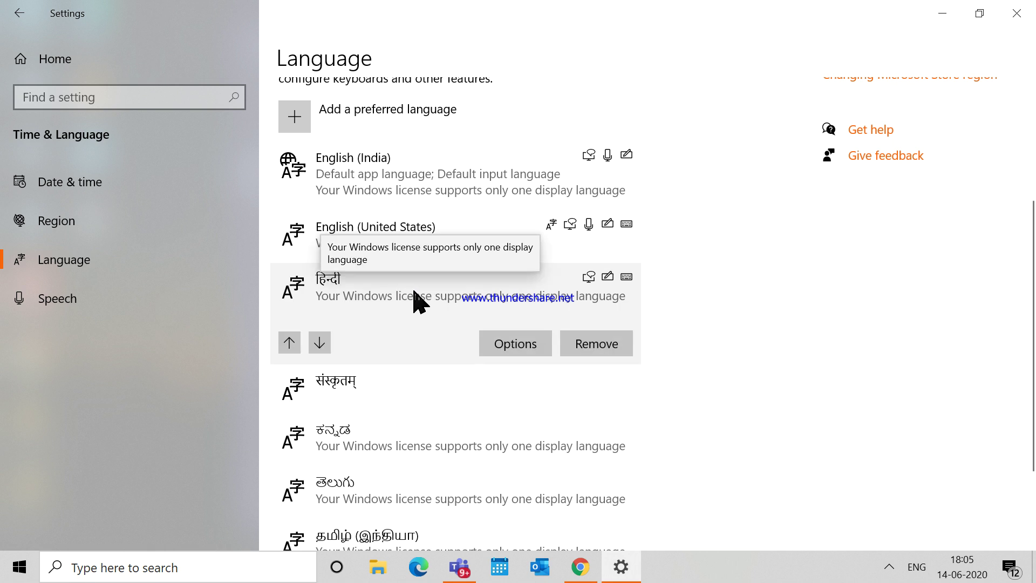
pyautogui.click(503, 345)
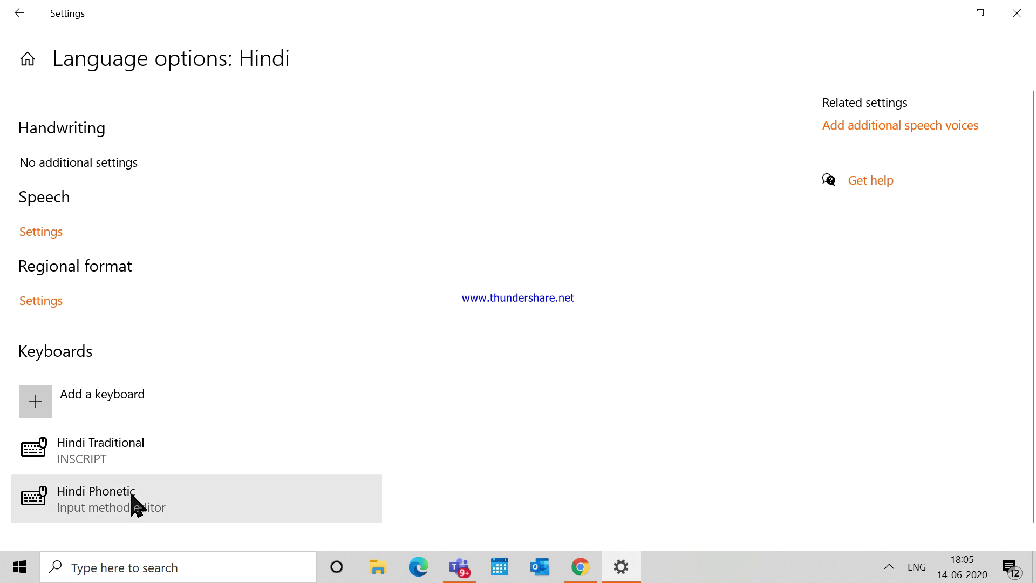
# - Remove the Hindi Phonetic keyboard from the Hindi language options
pyautogui.click(103, 507)
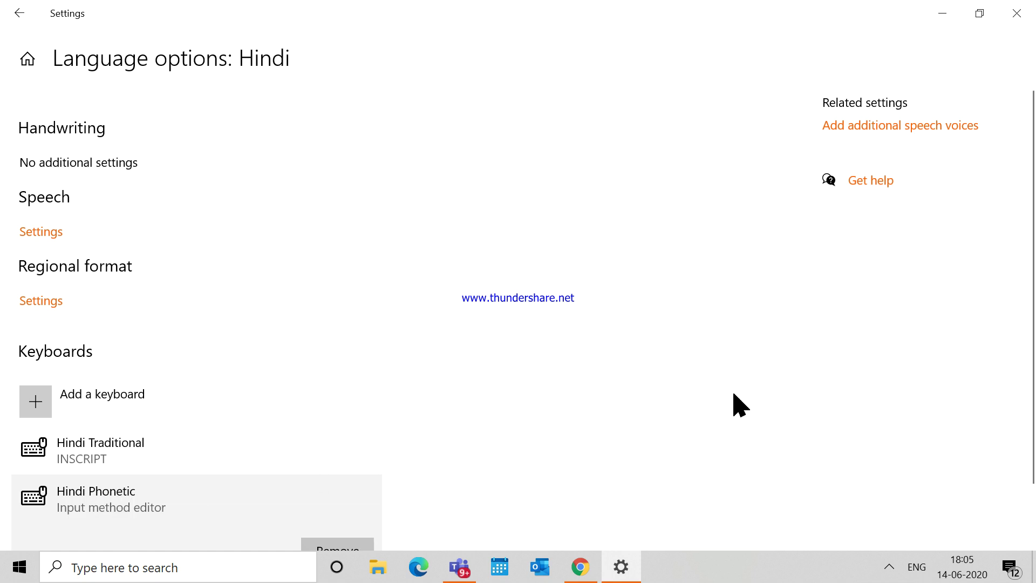
pyautogui.scroll(-1, 754, 463)
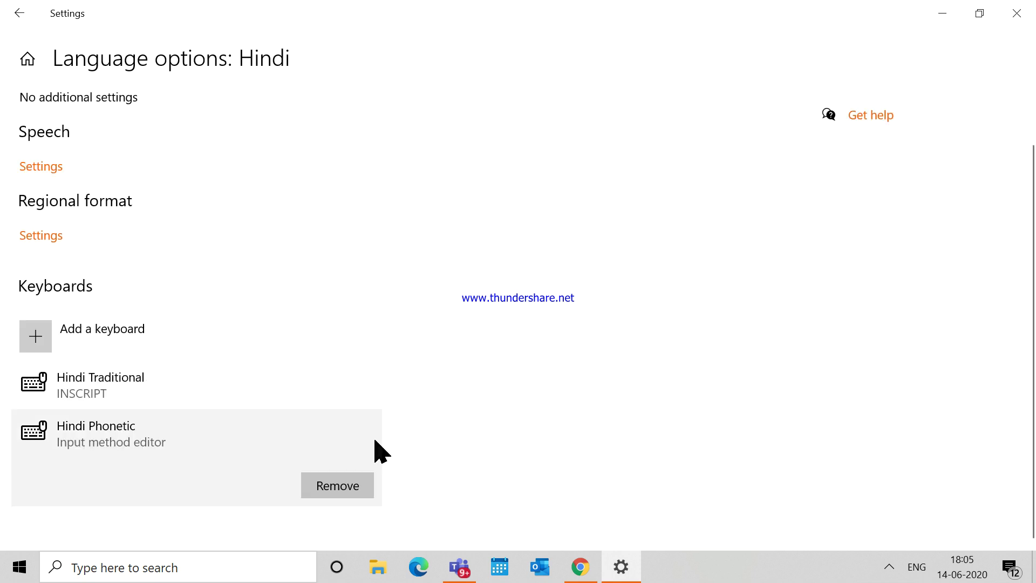
pyautogui.click(331, 485)
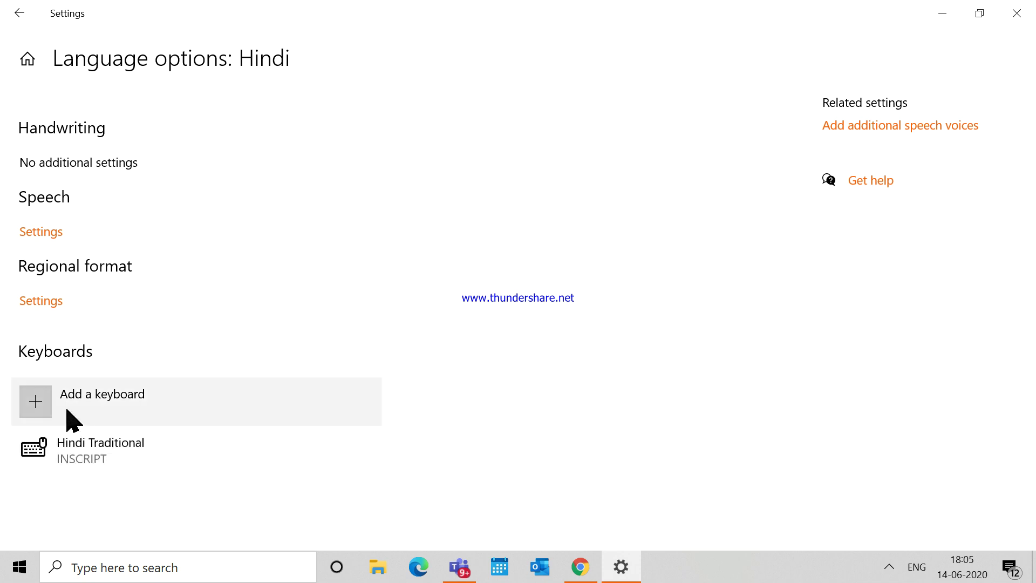
# - Add the Hindi Phonetic keyboard to the Hindi language and close Settings
pyautogui.click(36, 402)
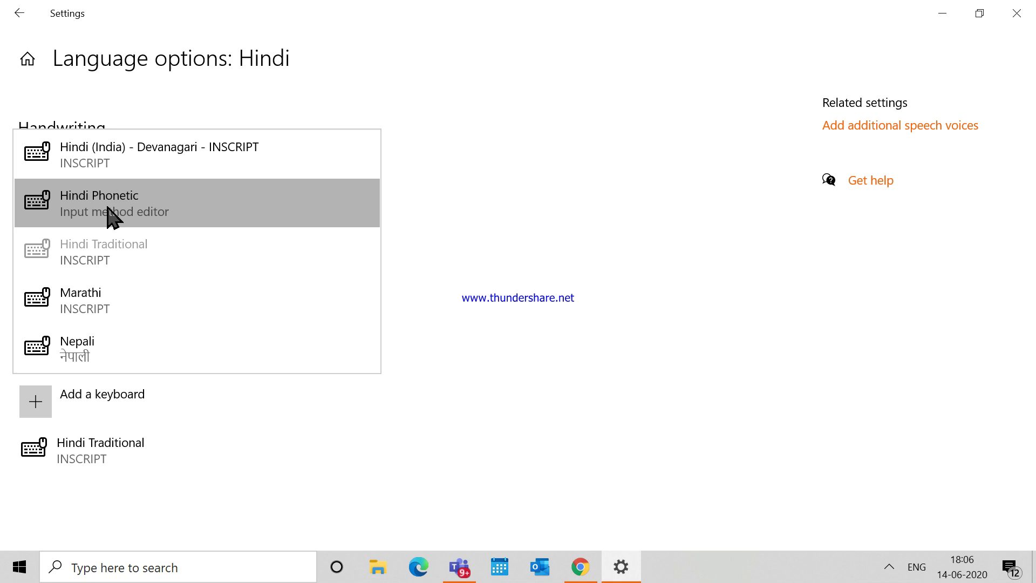
pyautogui.click(124, 208)
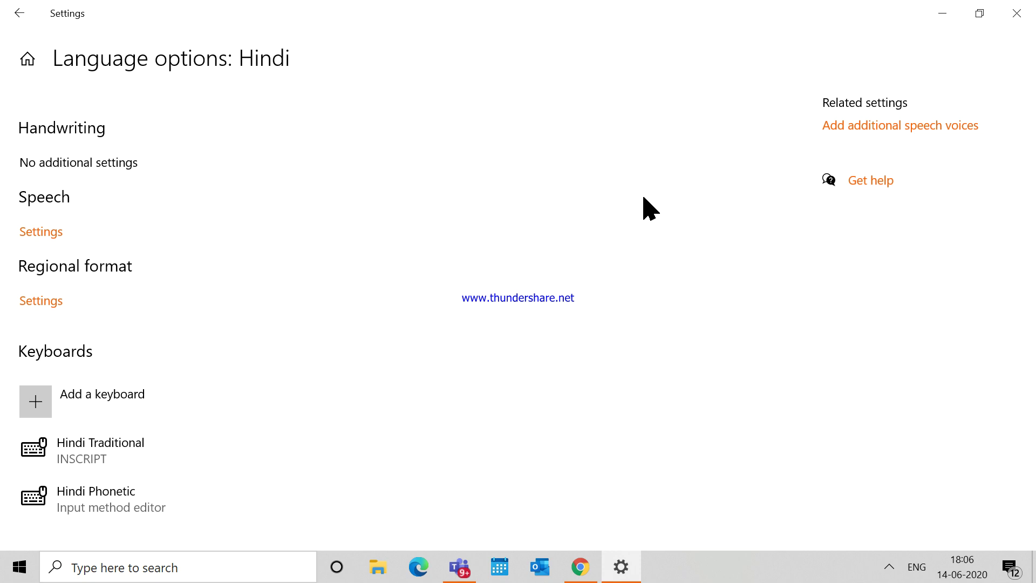
pyautogui.click(1017, 15)
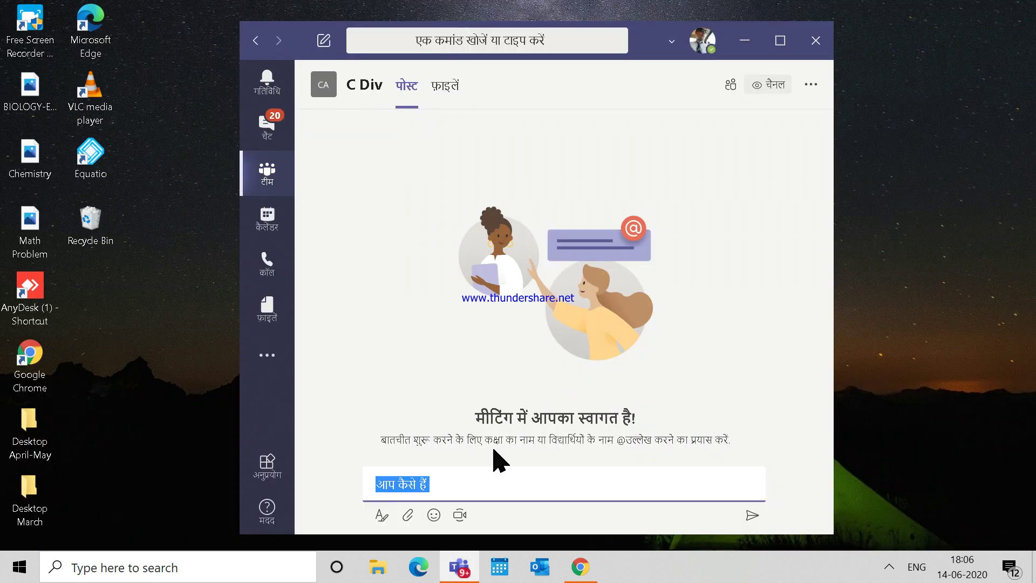
# - Replace the draft text in the C Div channel's message box with "ap kaise hain"
pyautogui.click(486, 490)
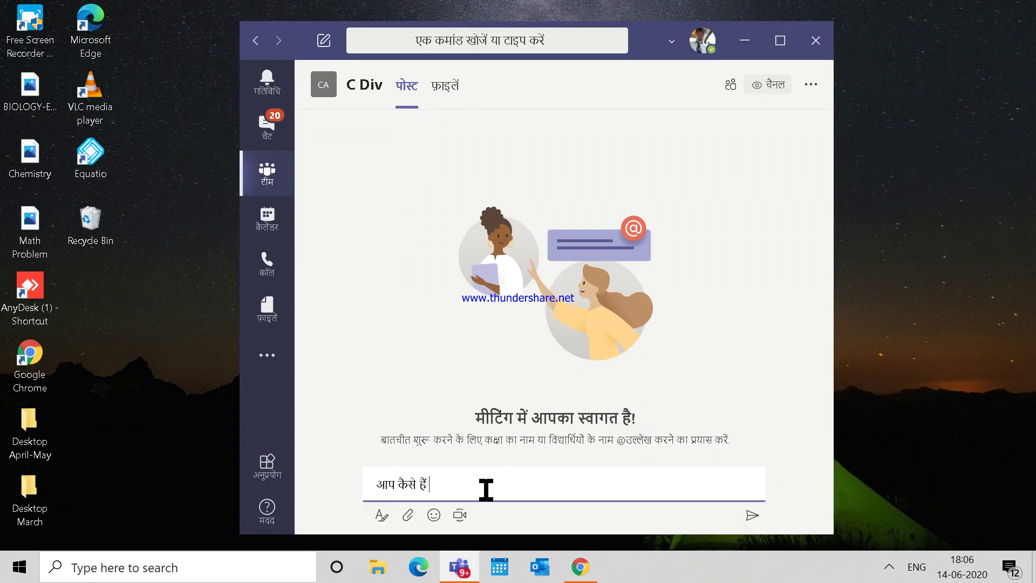
pyautogui.press('BackSpace')
pyautogui.press('BackSpace')
pyautogui.press('BackSpace')
pyautogui.press('BackSpace')
pyautogui.press('BackSpace')
pyautogui.press('BackSpace')
pyautogui.press('BackSpace')
pyautogui.press('BackSpace')
pyautogui.press('BackSpace')
pyautogui.press('BackSpace')
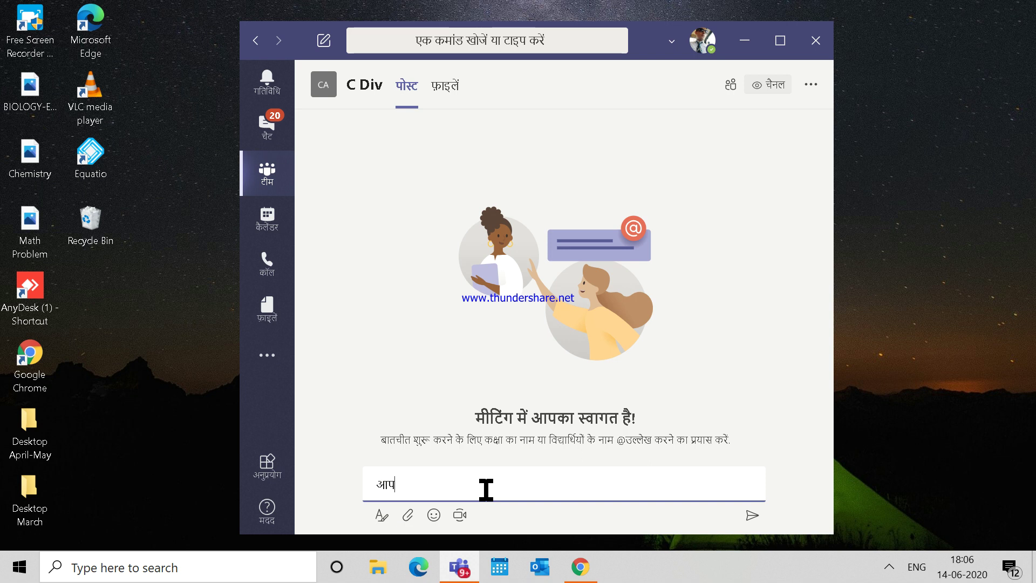
pyautogui.write('hi')
pyautogui.press('BackSpace')
pyautogui.press('BackSpace')
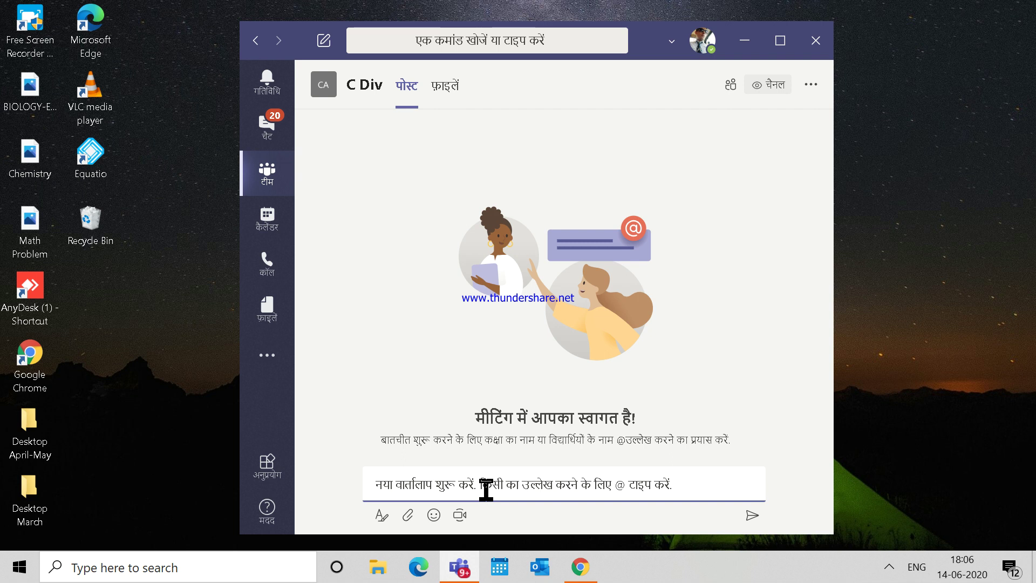
pyautogui.write('ap k')
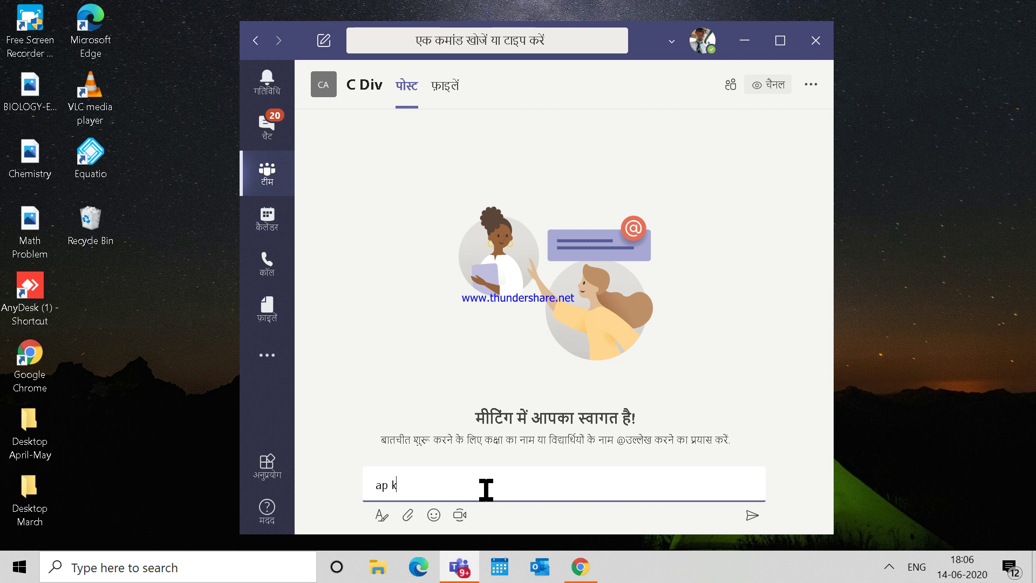
pyautogui.write('aise hain')
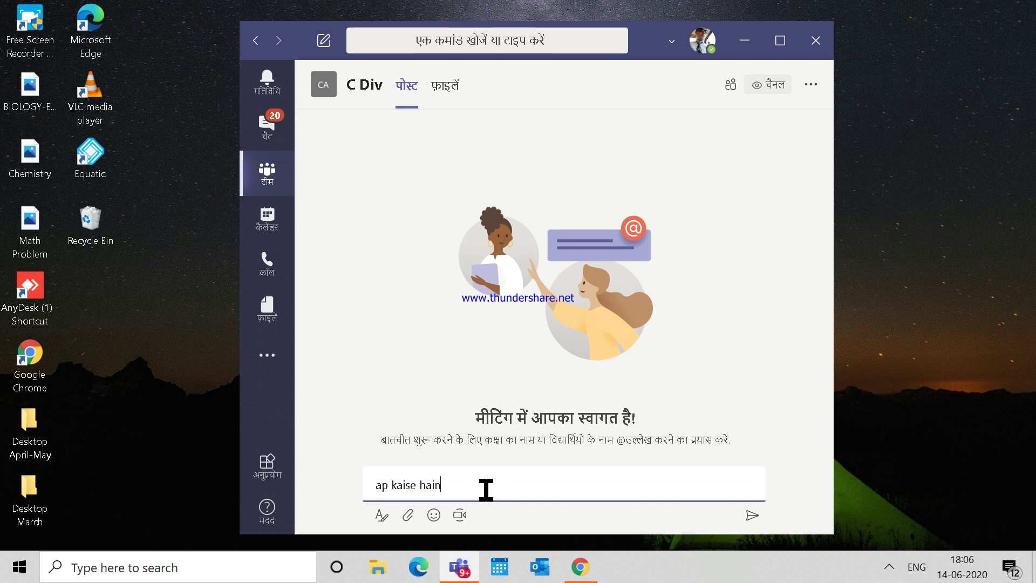
# - Switch the input language to Hindi Phonetic and clear the draft message in the C Div channel
pyautogui.click(916, 568)
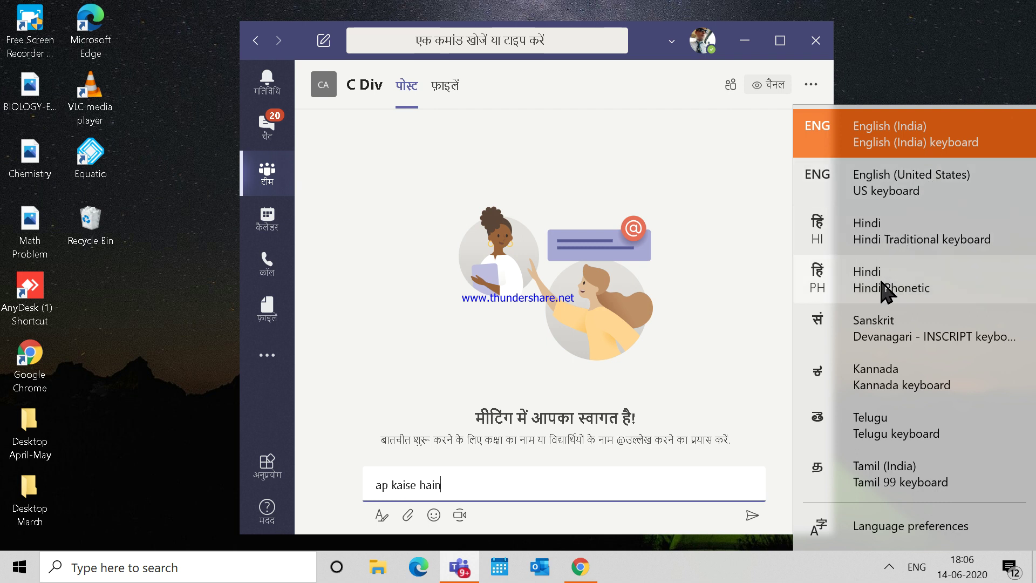
pyautogui.click(885, 286)
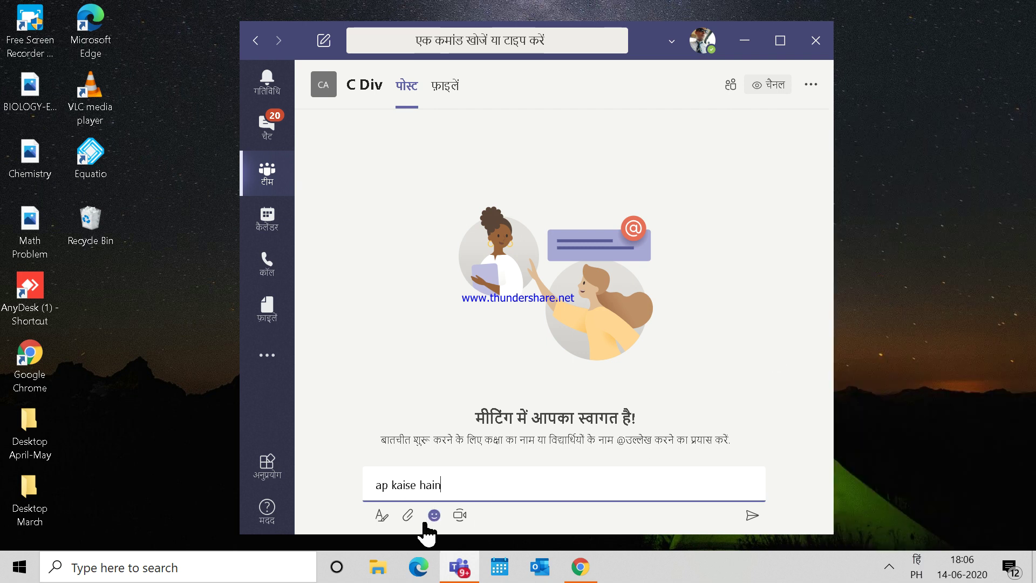
pyautogui.press('BackSpace')
pyautogui.press('BackSpace')
pyautogui.press('BackSpace')
pyautogui.press('BackSpace')
pyautogui.press('BackSpace')
pyautogui.press('BackSpace')
pyautogui.press('BackSpace')
pyautogui.press('BackSpace')
pyautogui.press('BackSpace')
pyautogui.press('BackSpace')
pyautogui.press('BackSpace')
pyautogui.press('BackSpace')
# - Write "आप कैसे हैं" in the message box using the phonetic spelling "ap kaise hain" and the first suggestion for each word
pyautogui.write('ap')
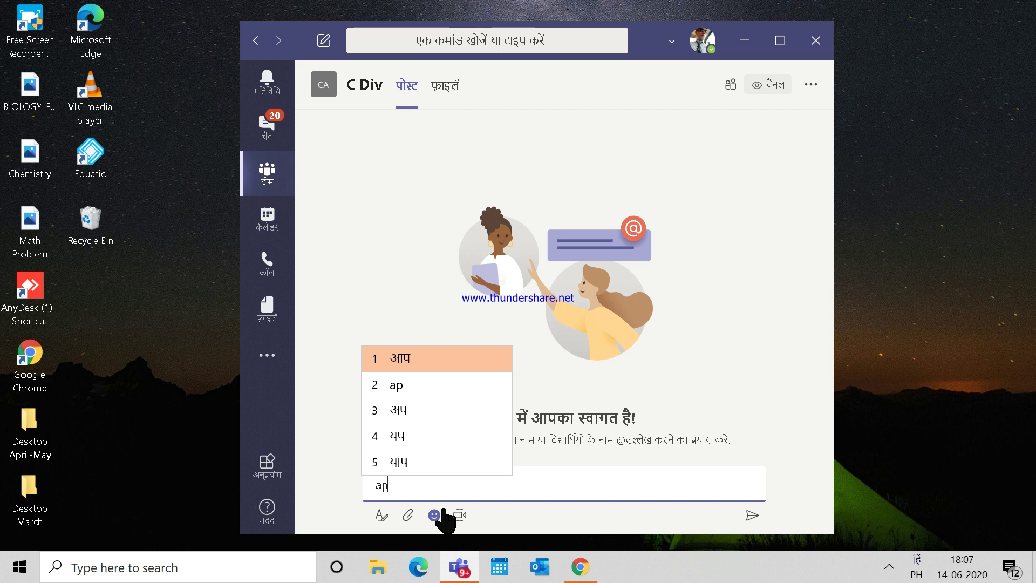
pyautogui.press('space')
pyautogui.write('kaise')
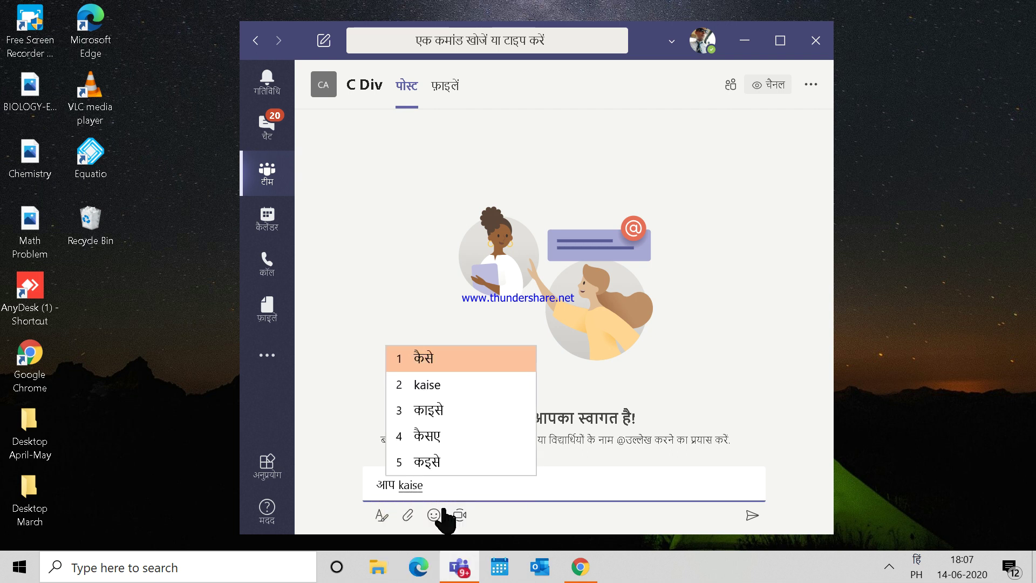
pyautogui.press('space')
pyautogui.write('hain')
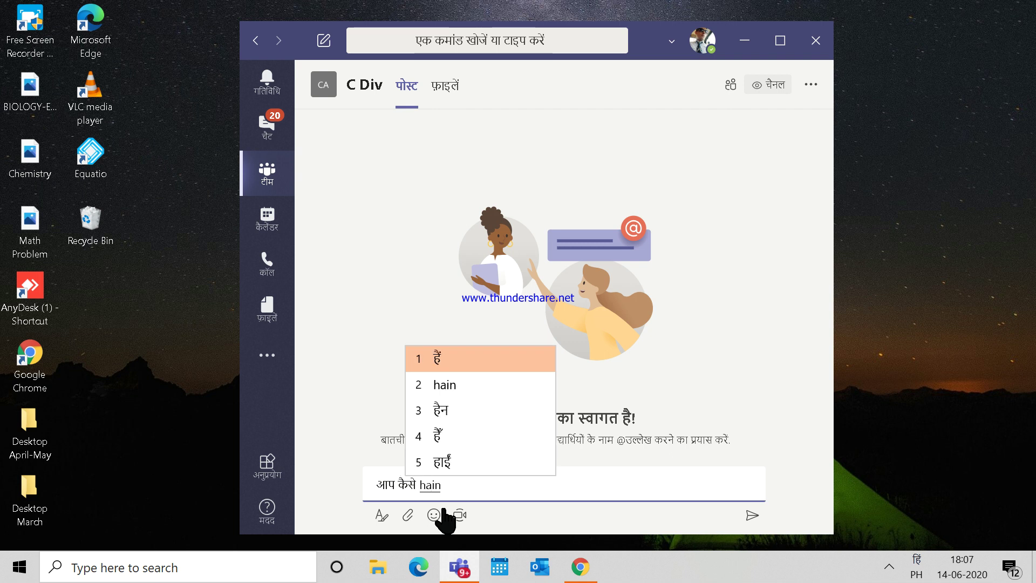
pyautogui.press('Return')
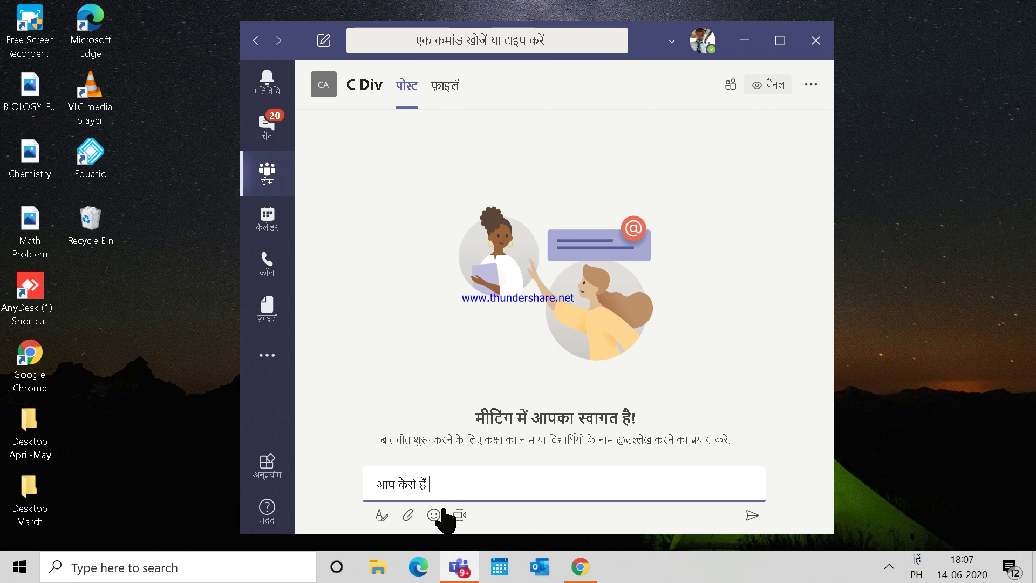